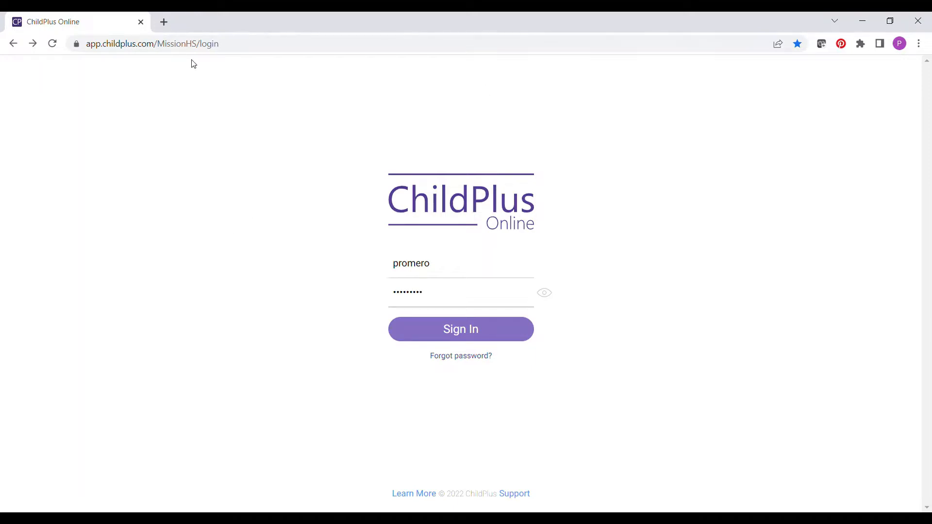
Sign in, switch to the DRDP Assessment module and open its Add Observations menu
click(231, 50)
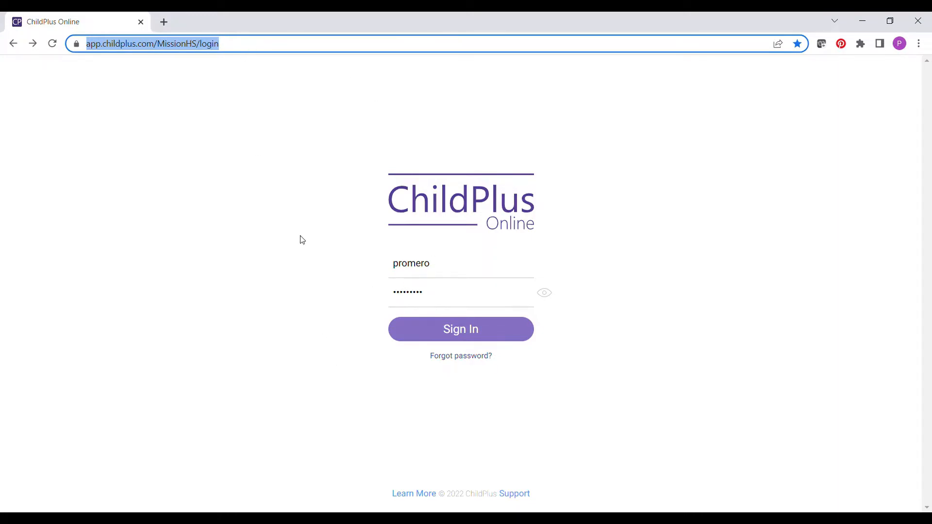
click(471, 338)
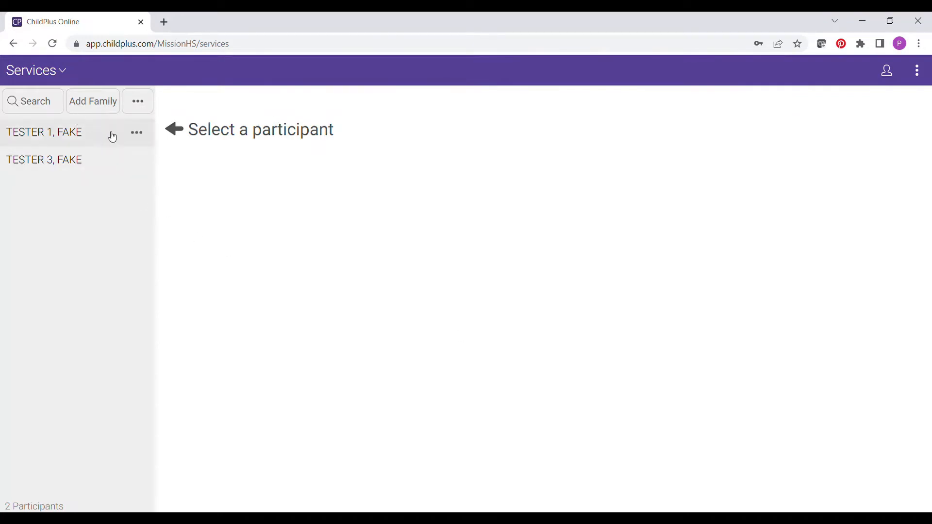
click(64, 73)
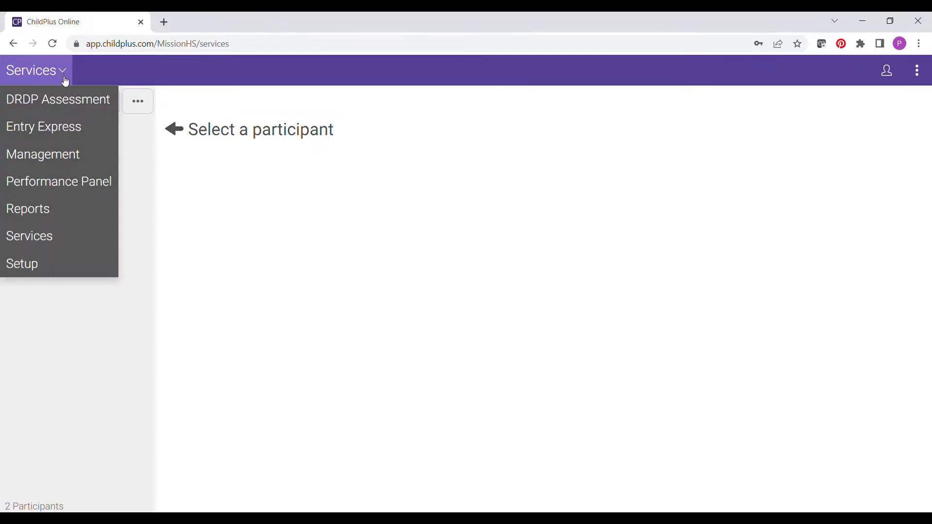
click(68, 105)
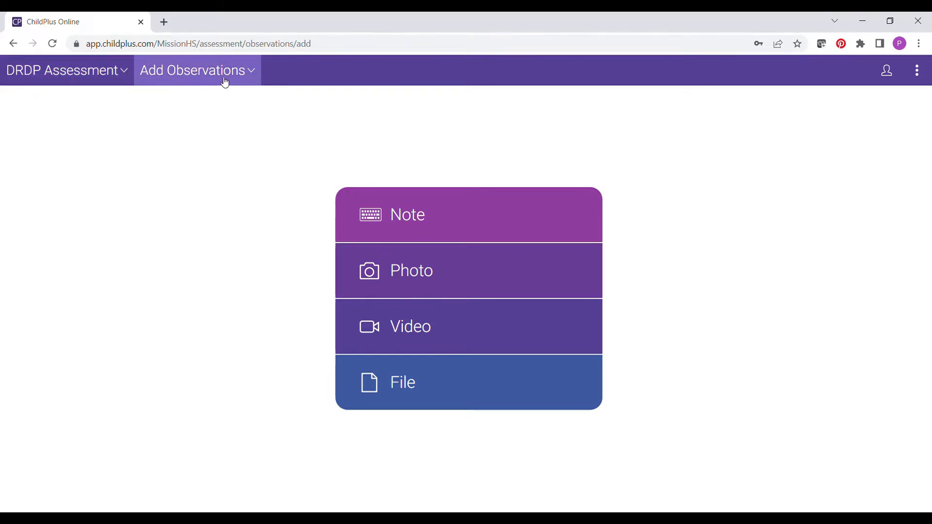
click(254, 75)
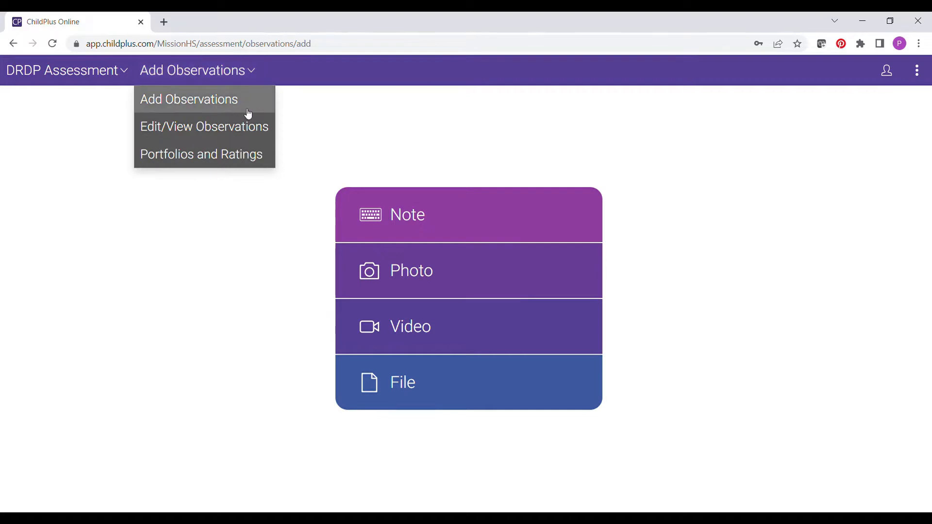
Open Portfolios and Ratings and bring up the third test participant's Fall 2022 Assessment 1 ratings
click(244, 155)
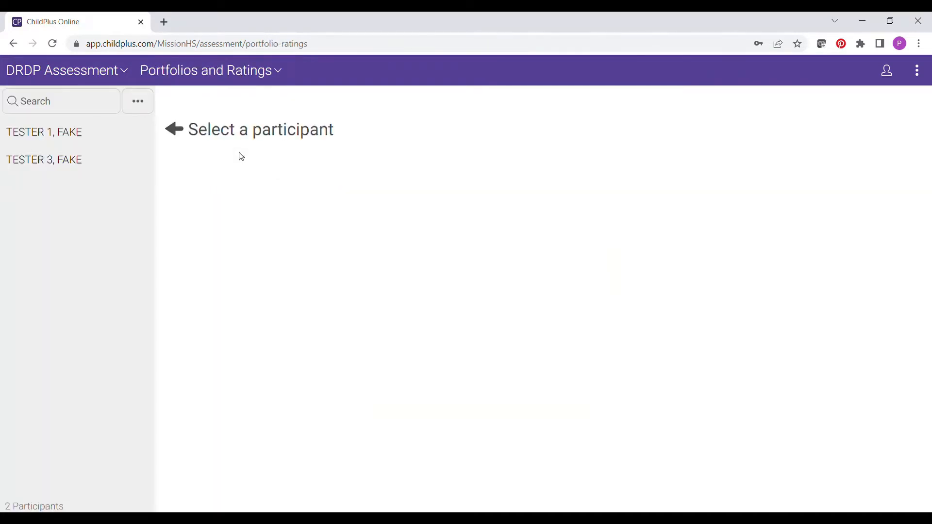
click(94, 141)
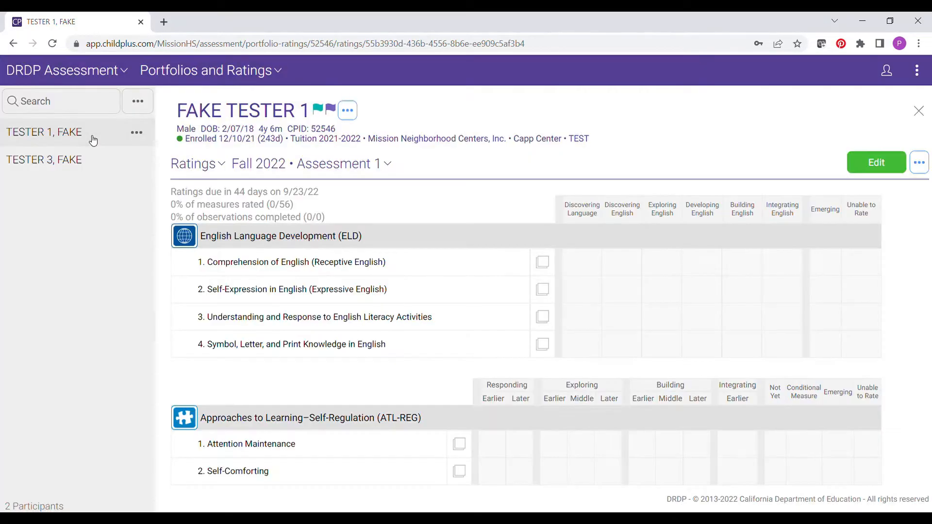
click(86, 162)
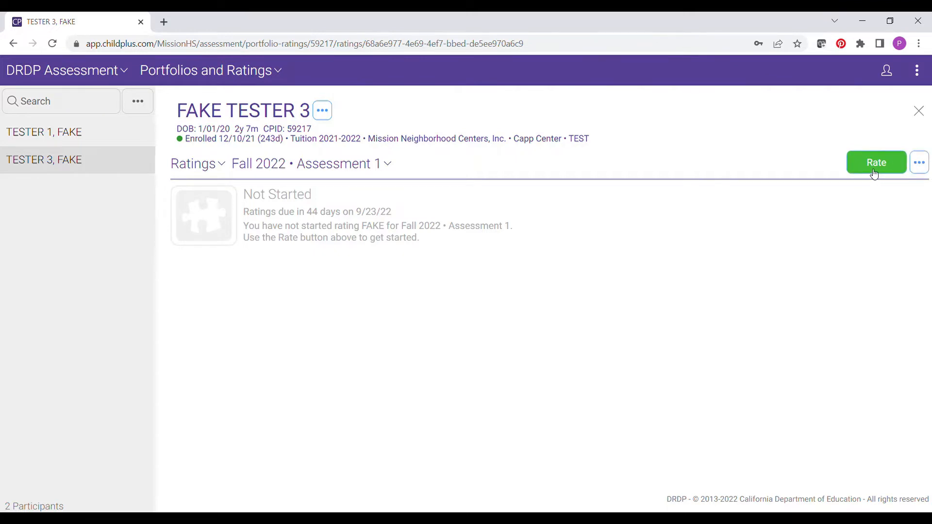
Open Edit Assessment Details for Fall 2022 Assessment 1 and set Child has IEP/IFSP to No
click(922, 166)
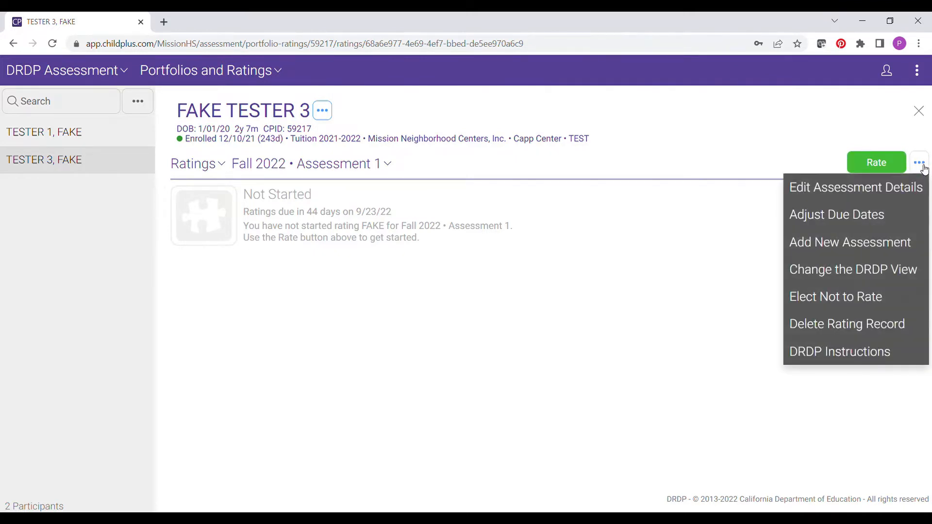
click(845, 193)
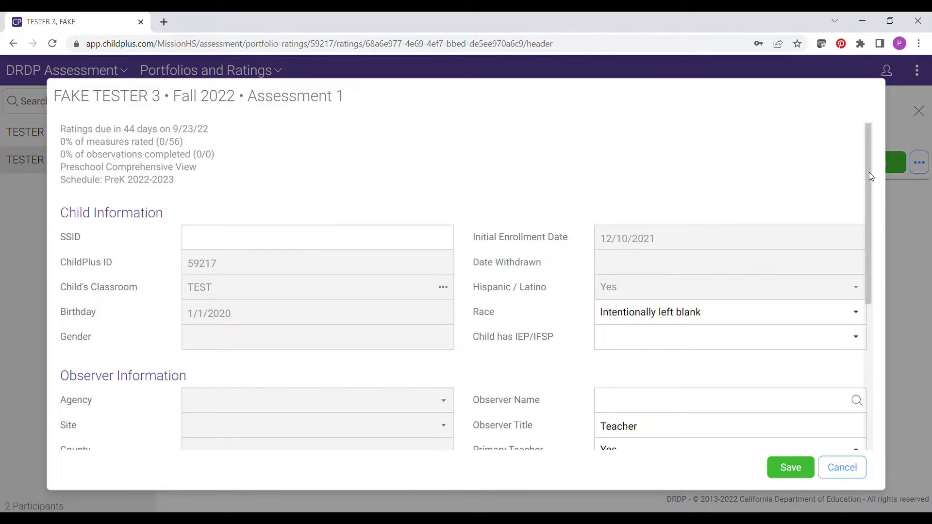
scroll(870, 176, down, 1)
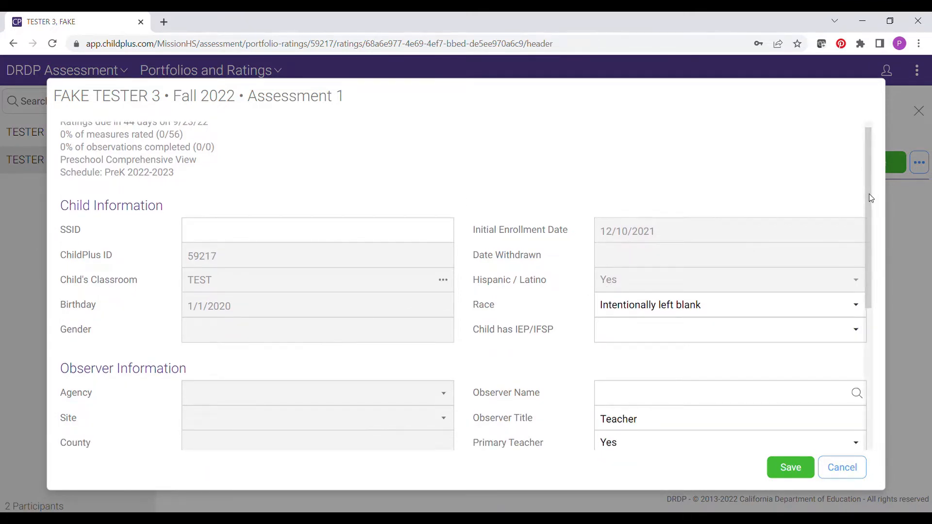
scroll(870, 206, down, 1)
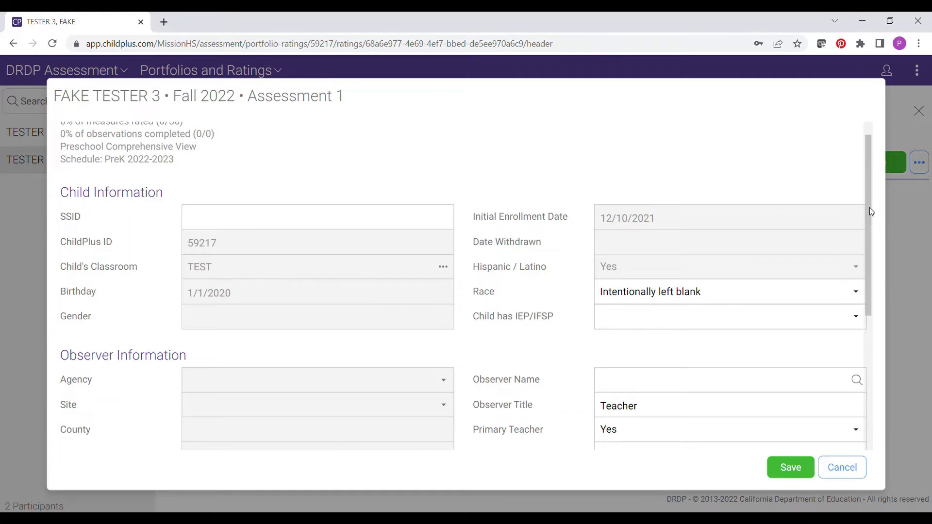
drag(869, 208, 869, 234)
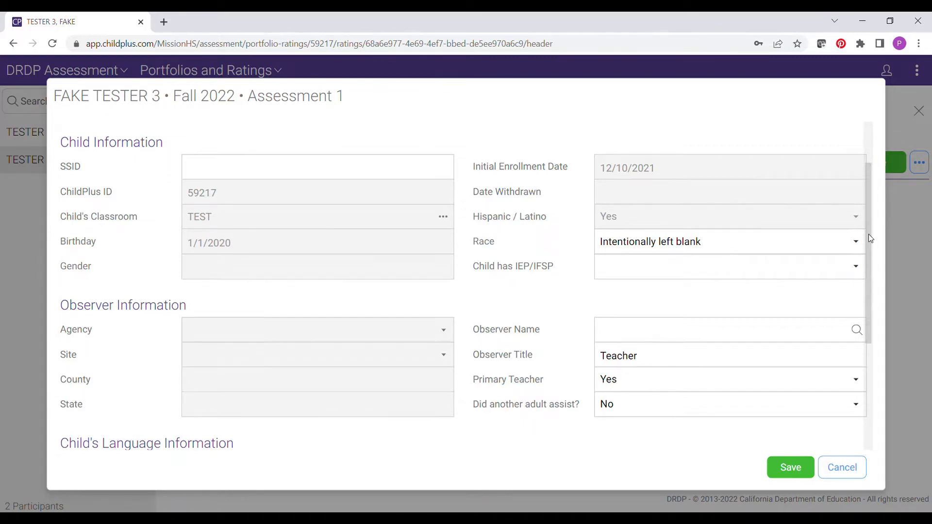
drag(869, 234, 868, 266)
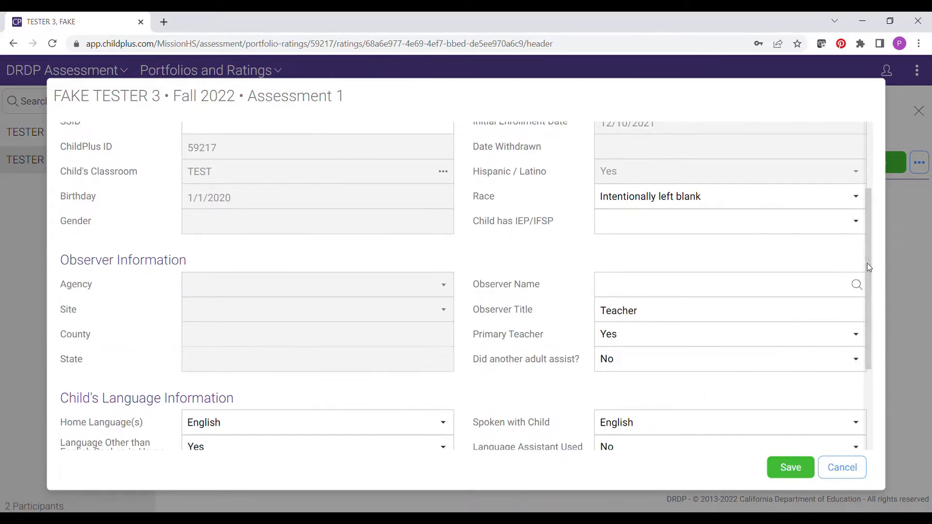
click(756, 230)
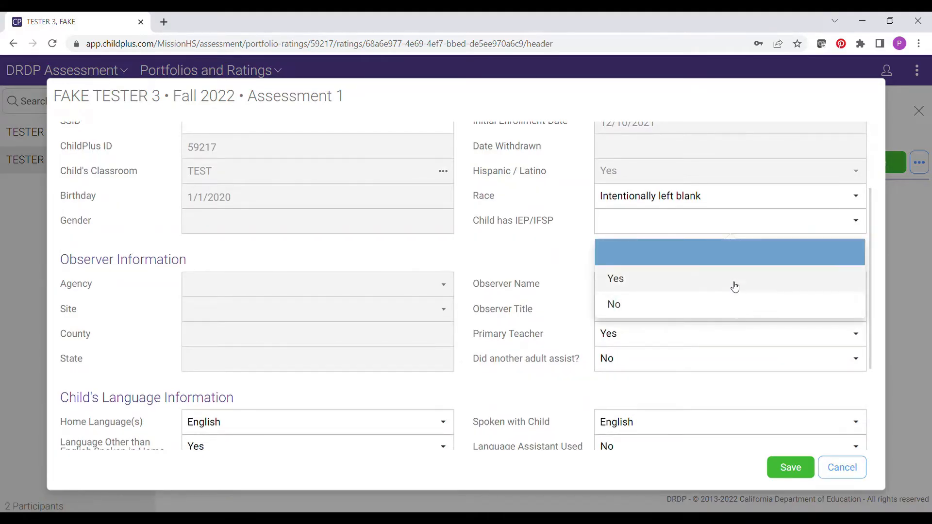
click(725, 313)
click(725, 313)
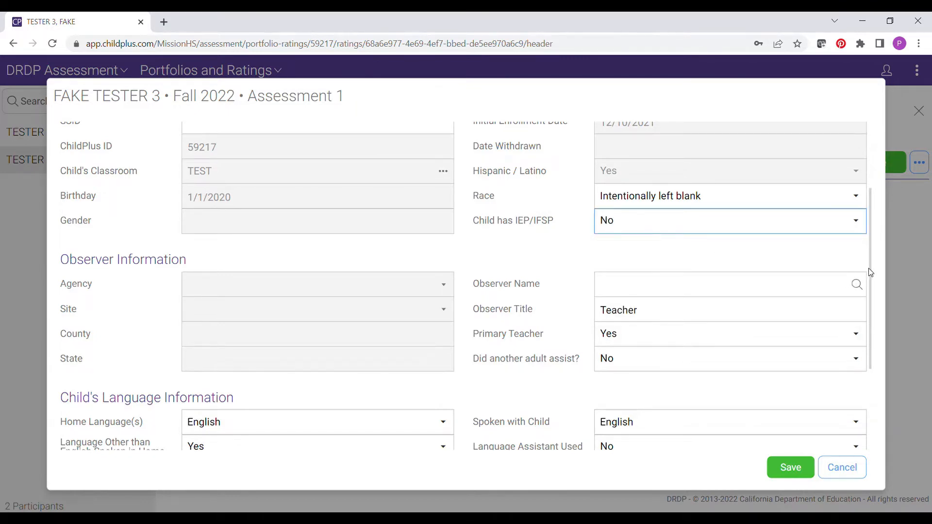
drag(869, 264, 874, 291)
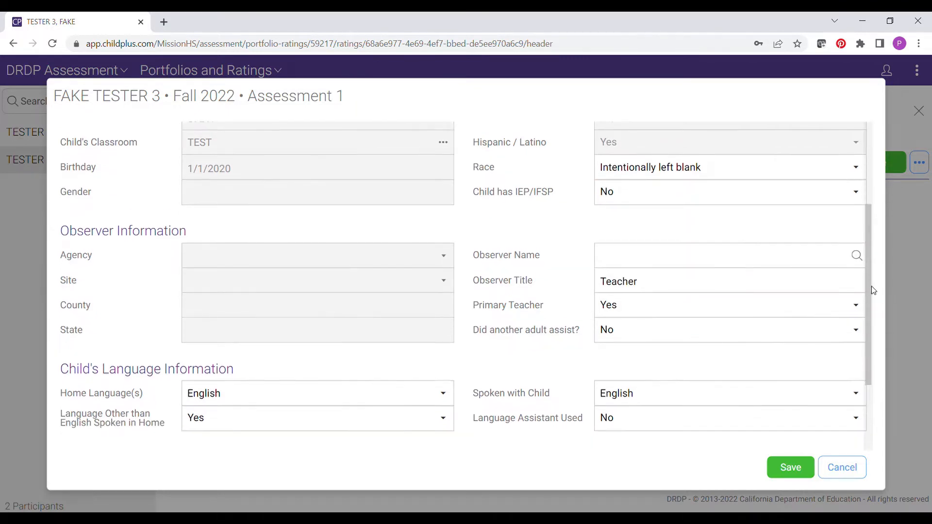
Search personnel for the staff member and pick them as Observer Name, titled Teacher
click(683, 265)
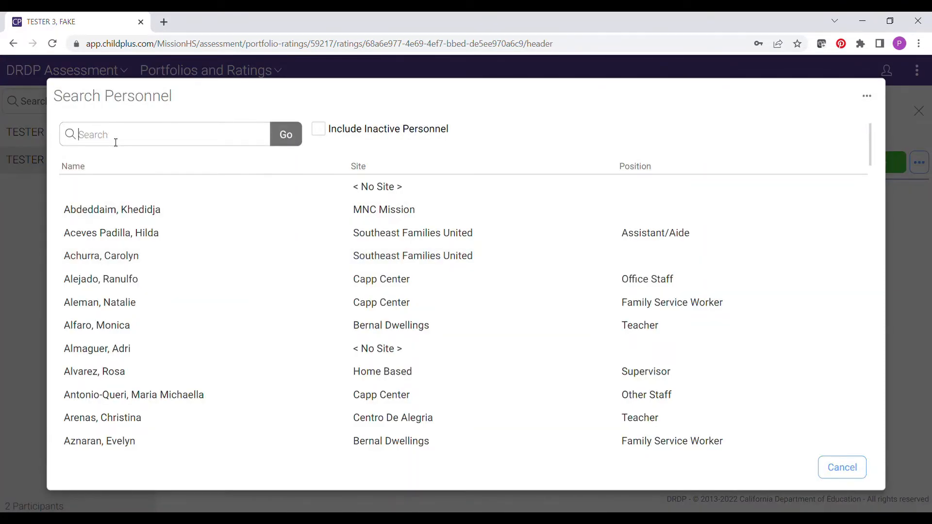
key(Return)
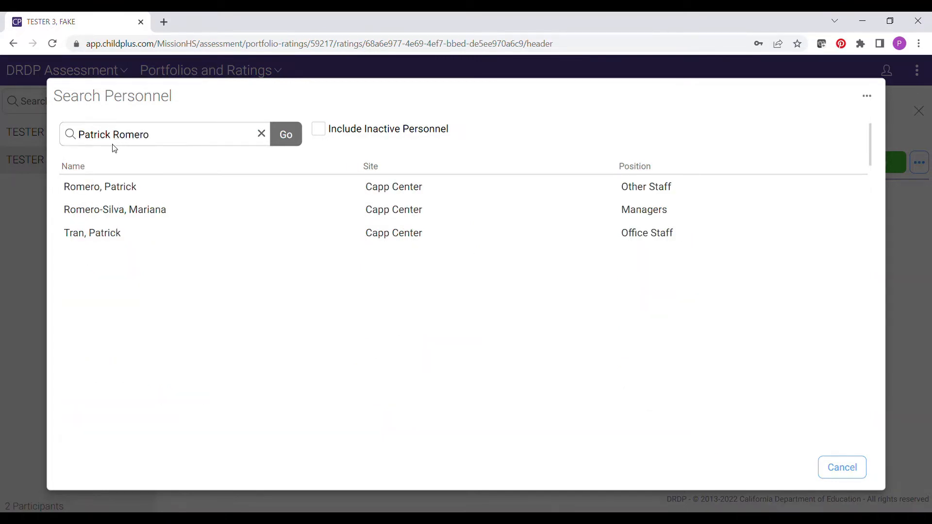
click(126, 189)
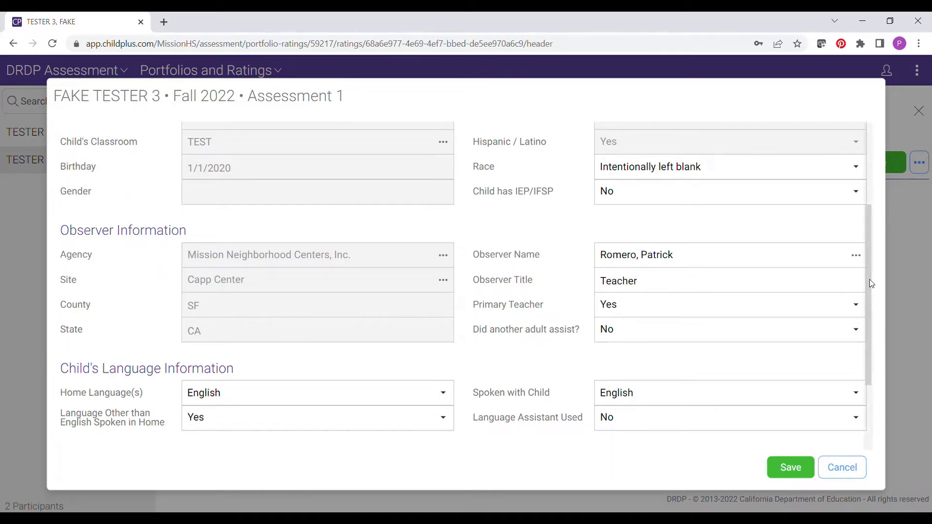
Set Did another adult assist? to Yes with Role/Relation Teacher
scroll(872, 293, down, 1)
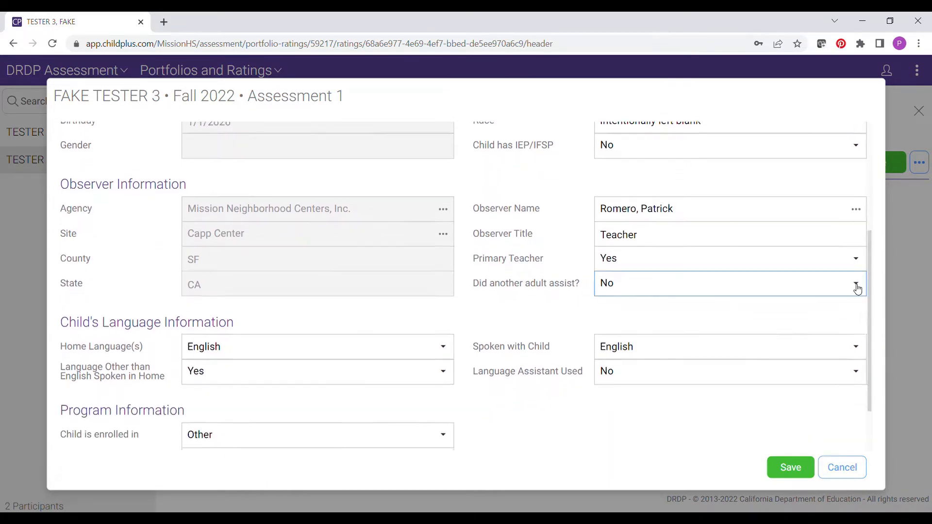
click(845, 288)
click(636, 340)
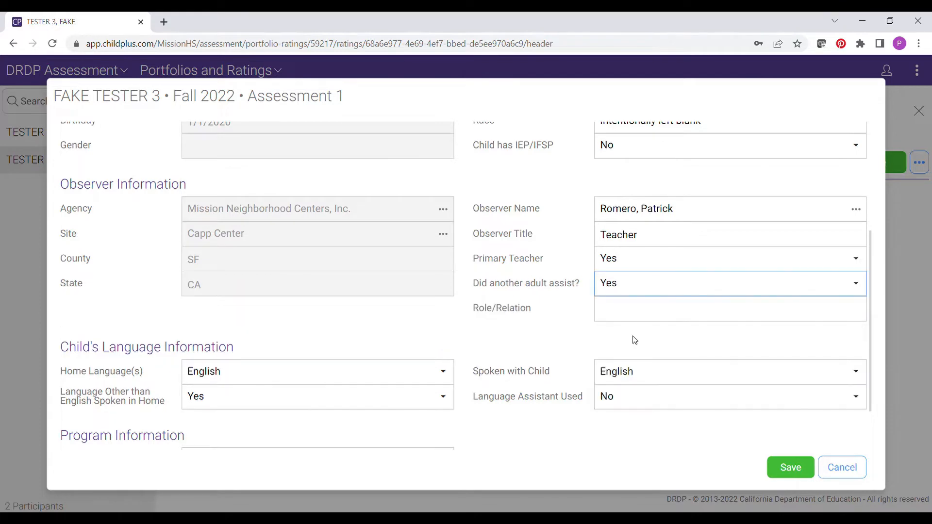
click(763, 316)
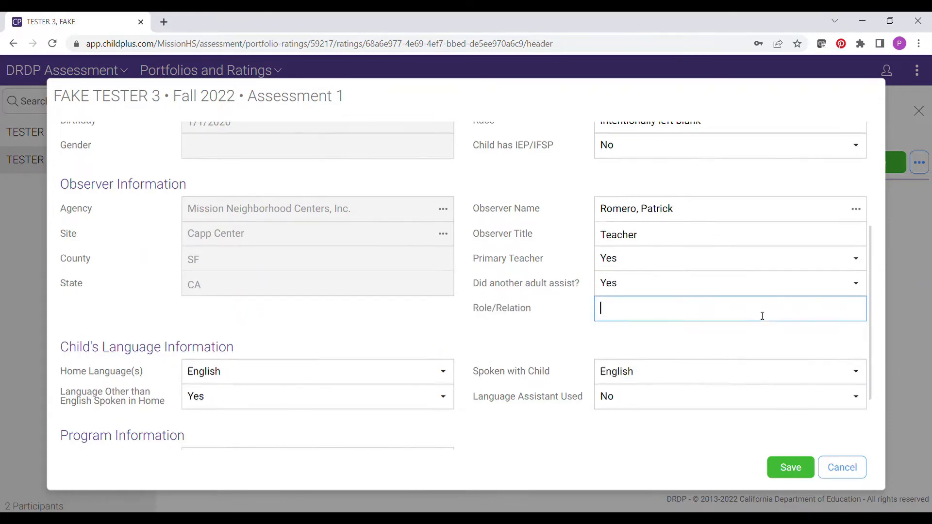
text(Teacher)
click(589, 337)
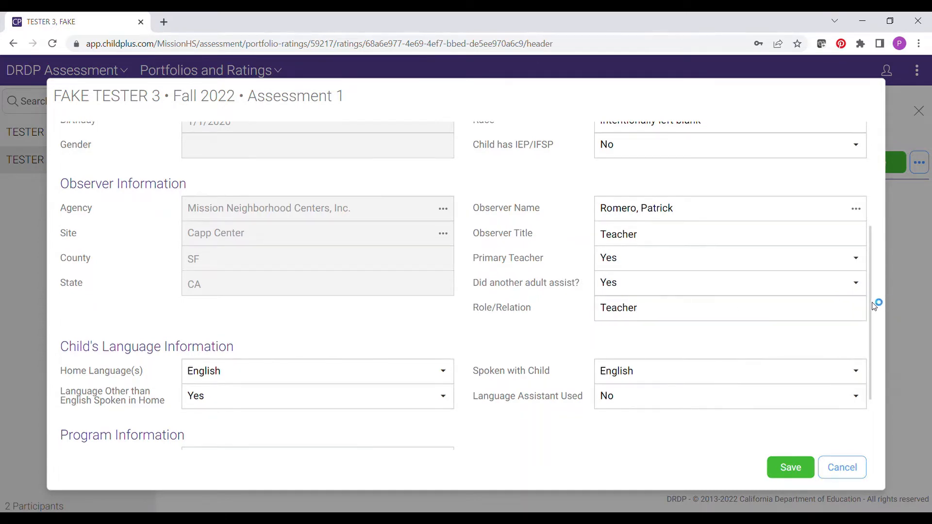
Keep Language Other than English Spoken in Home at Yes and open the Home Language(s) list
scroll(874, 310, down, 2)
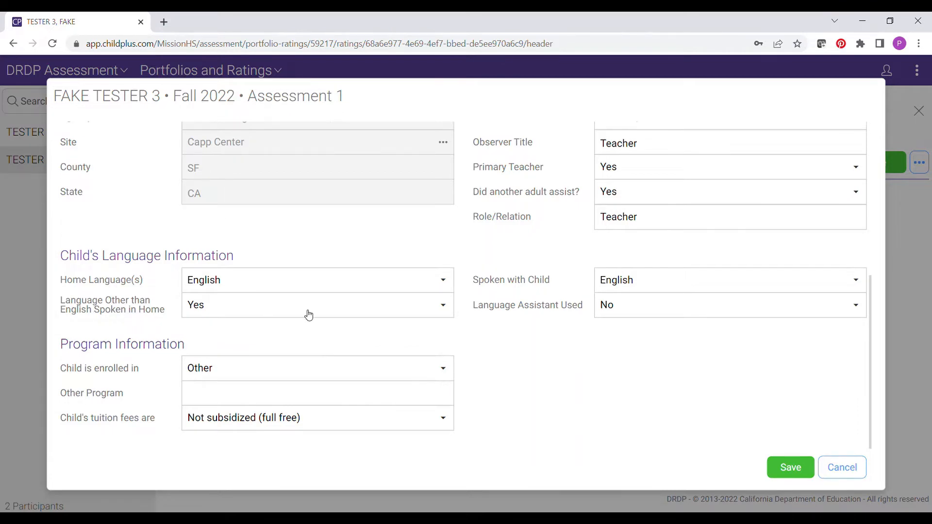
click(450, 316)
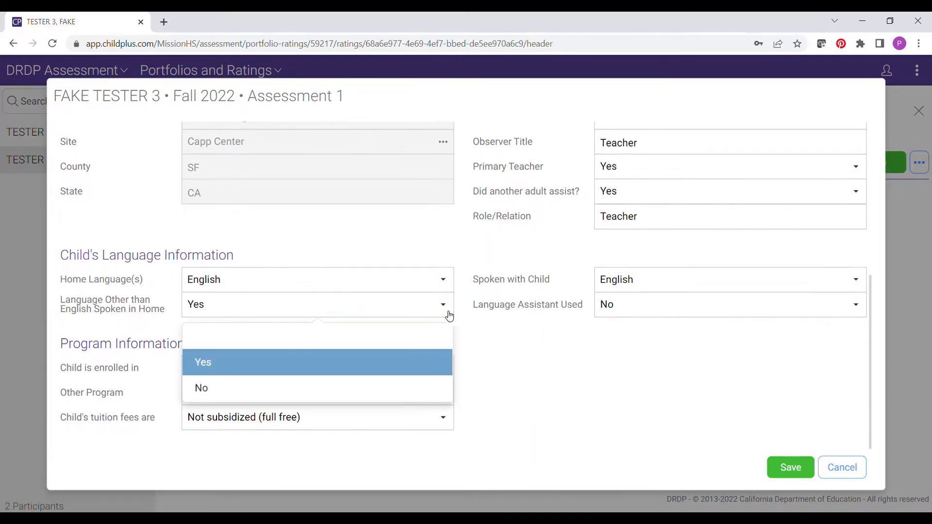
click(487, 332)
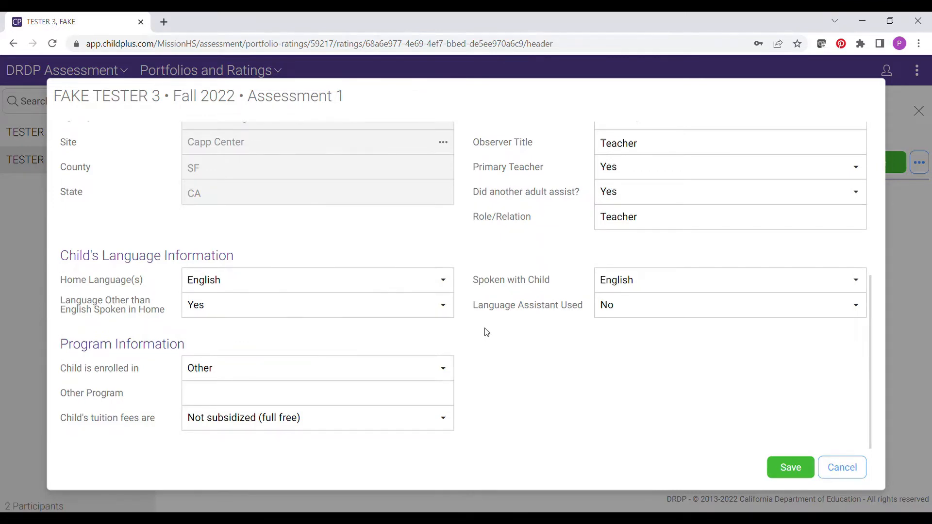
click(455, 290)
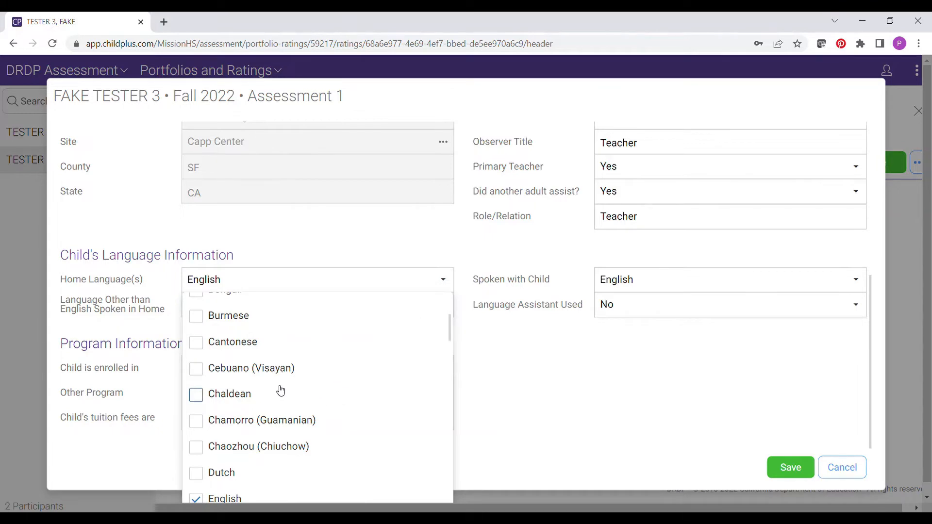
Add Spanish alongside English as home languages and save the assessment details
drag(449, 330, 447, 475)
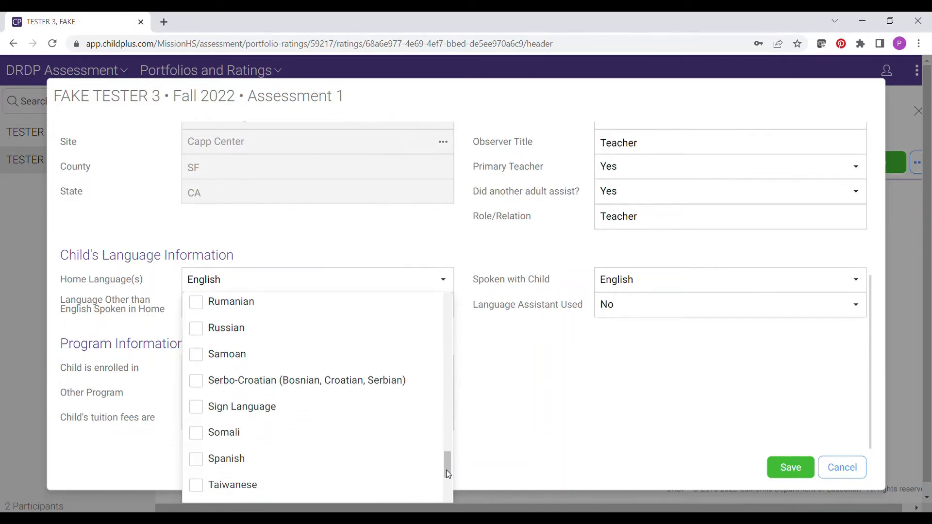
click(202, 466)
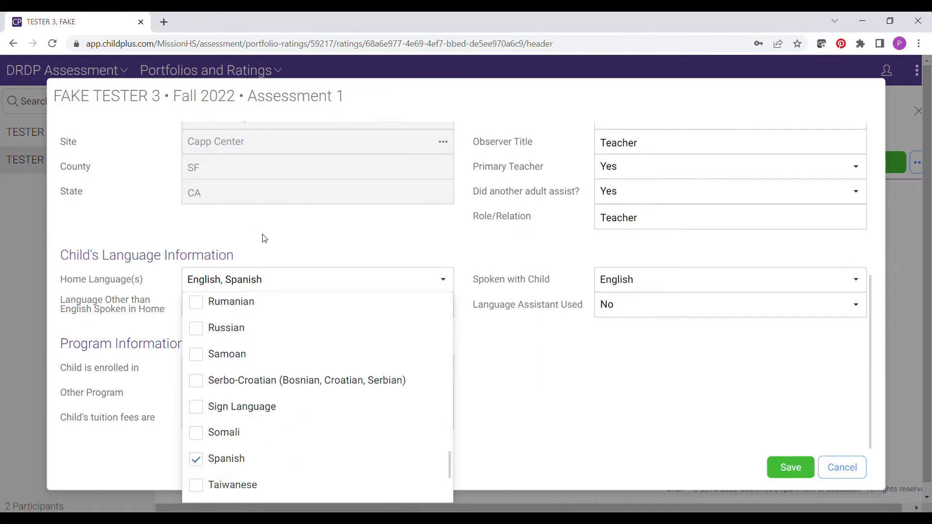
click(254, 286)
click(218, 288)
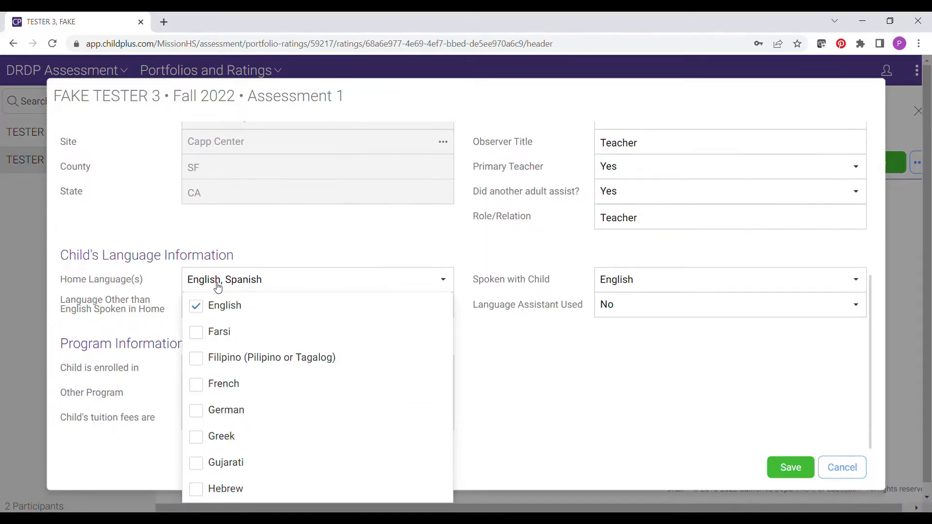
click(590, 361)
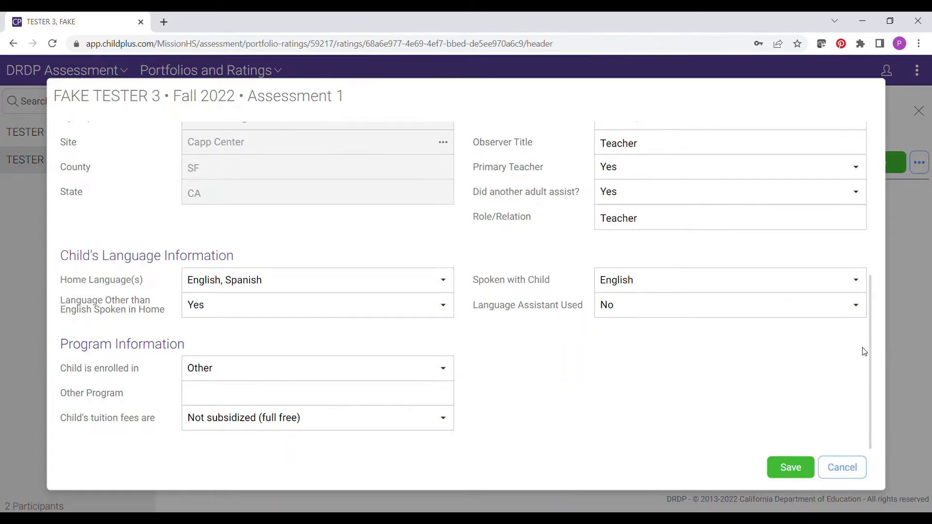
click(791, 471)
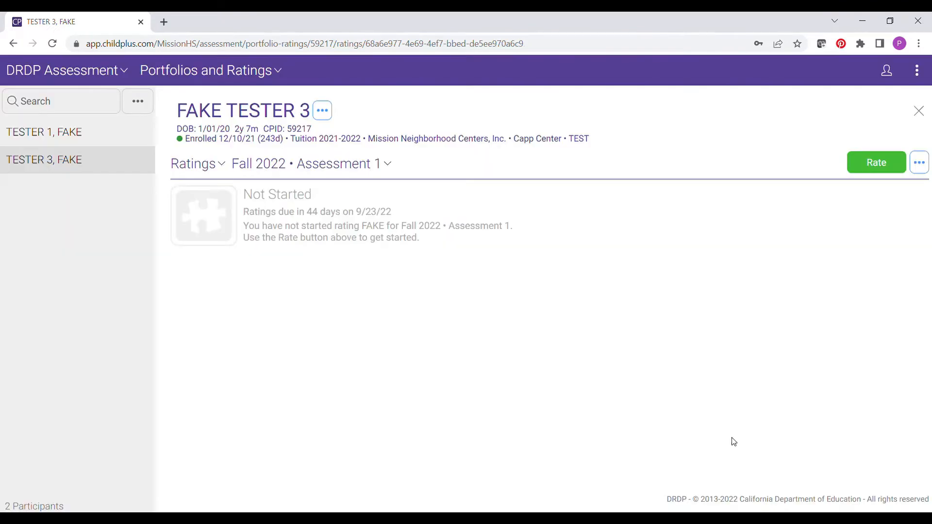
Start rating Fall 2022 Assessment 1, then reopen Edit Assessment Details
click(867, 165)
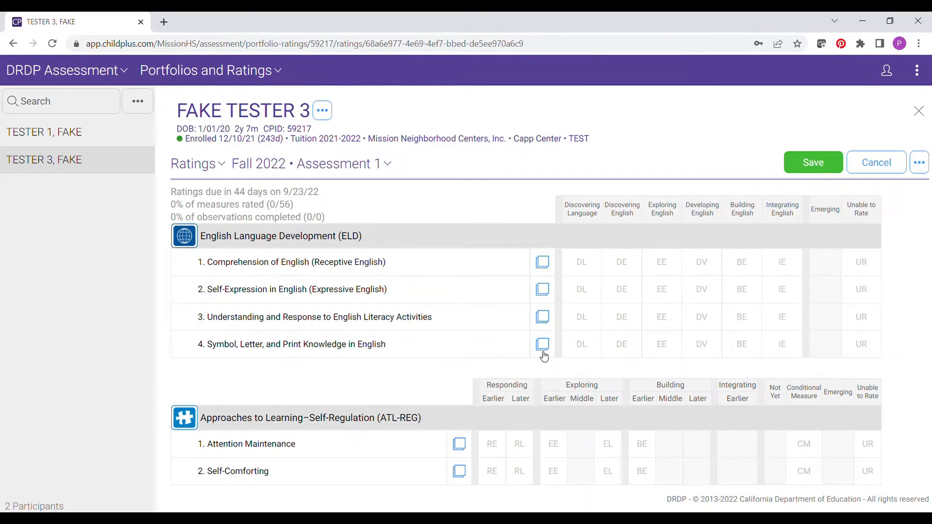
click(923, 171)
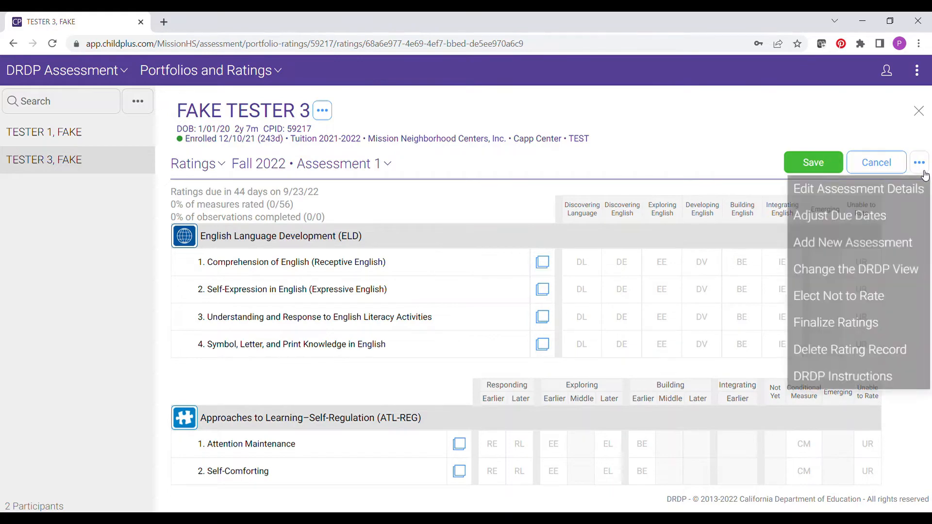
click(885, 191)
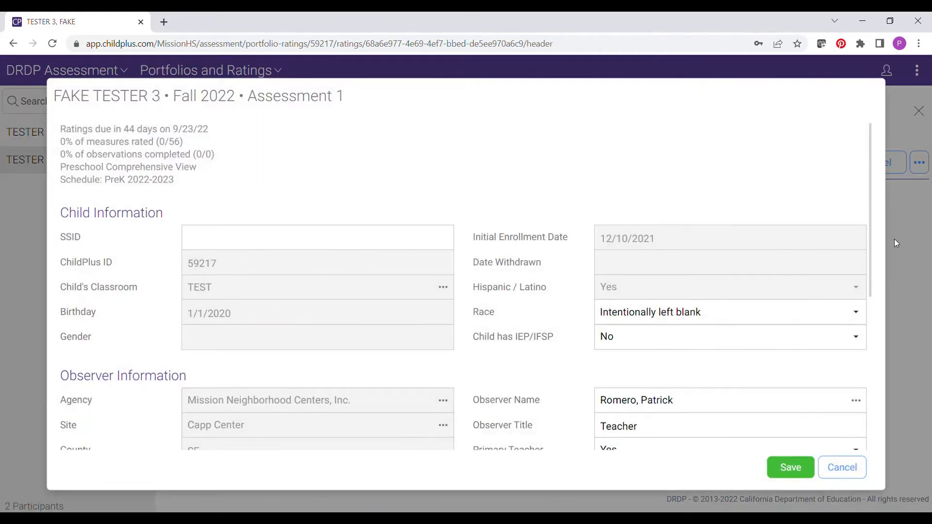
Set other home language to No, remove Spanish leaving English only, and save
drag(869, 220, 863, 378)
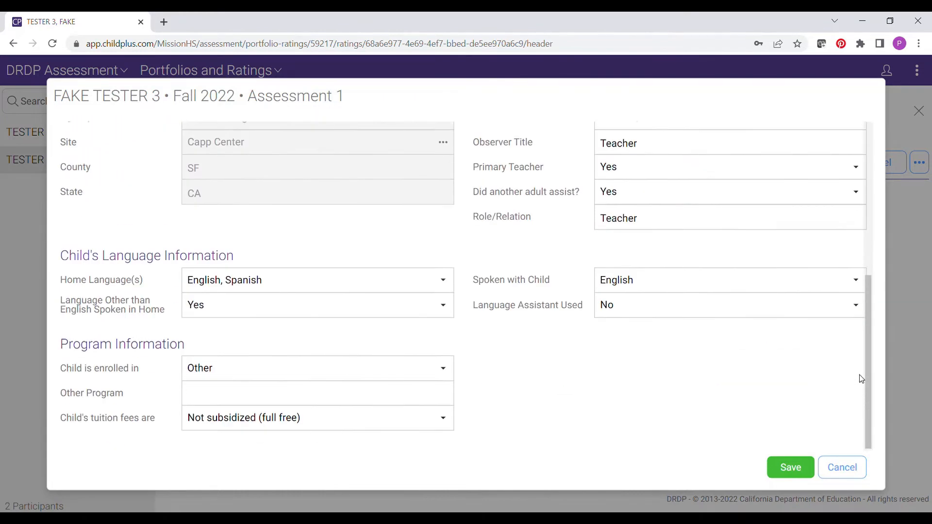
click(430, 307)
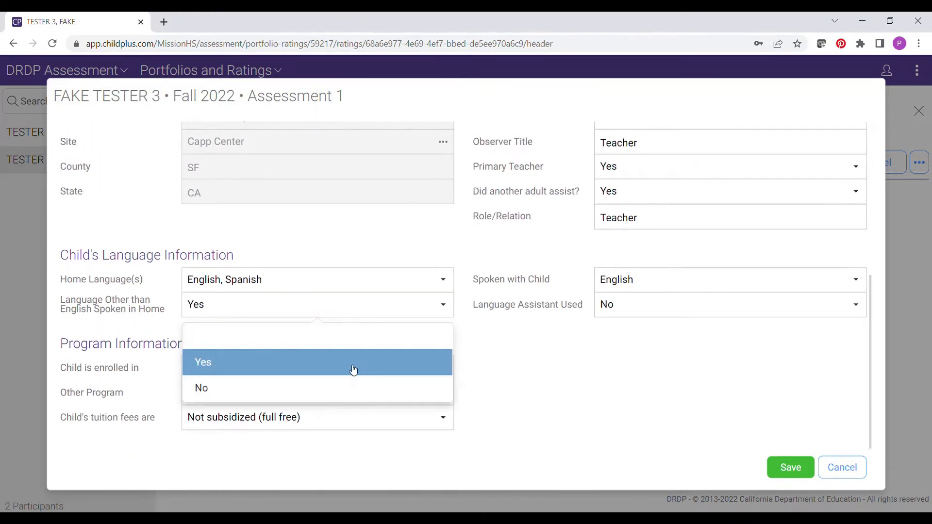
click(341, 385)
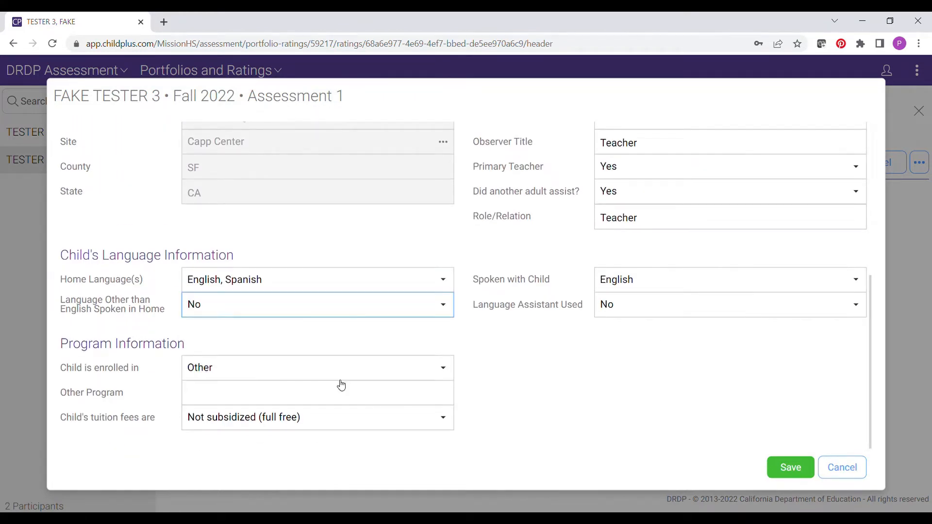
click(446, 284)
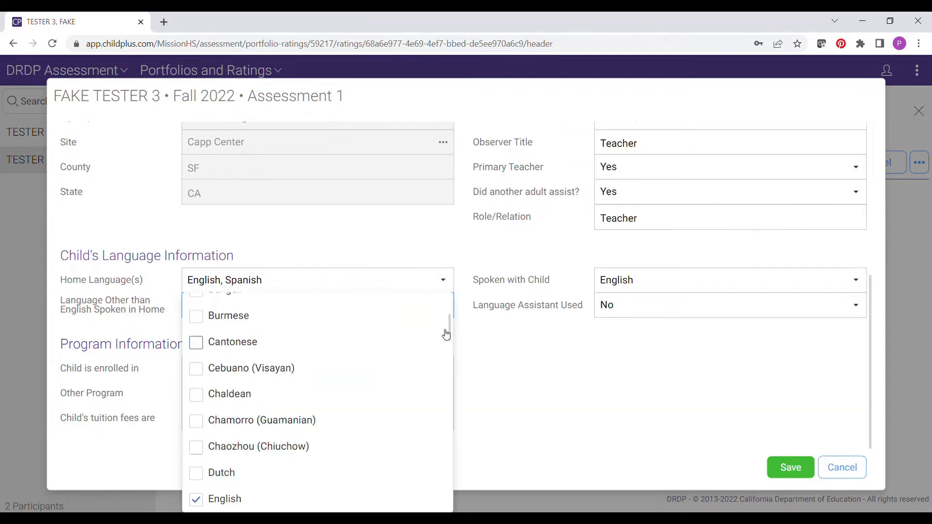
drag(449, 322, 439, 464)
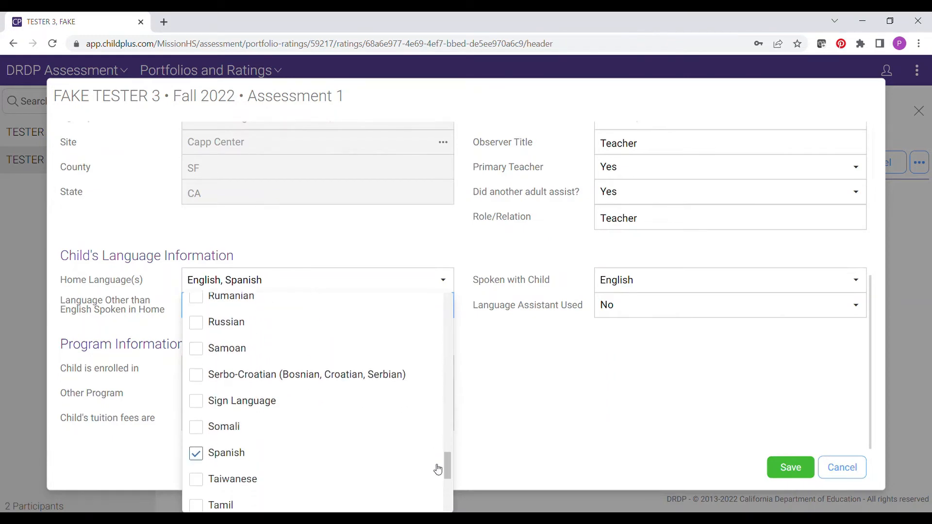
click(196, 454)
click(569, 381)
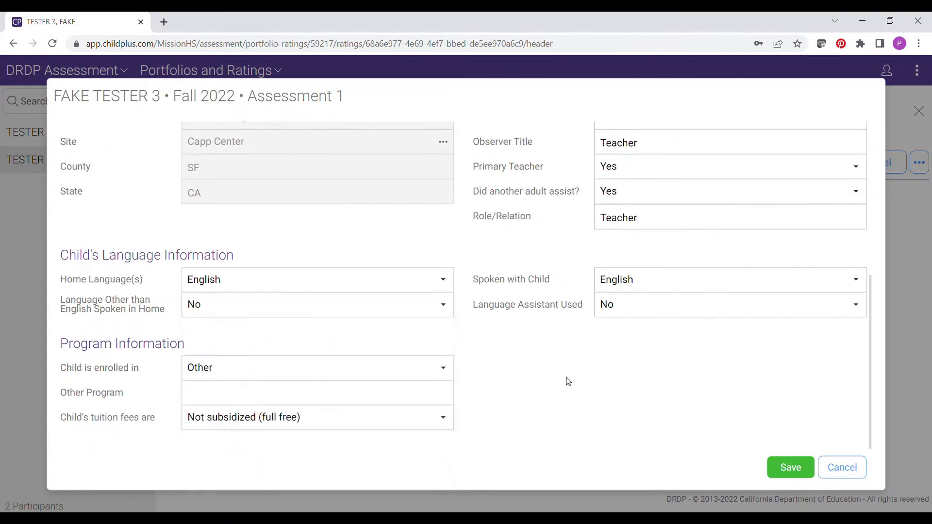
click(780, 471)
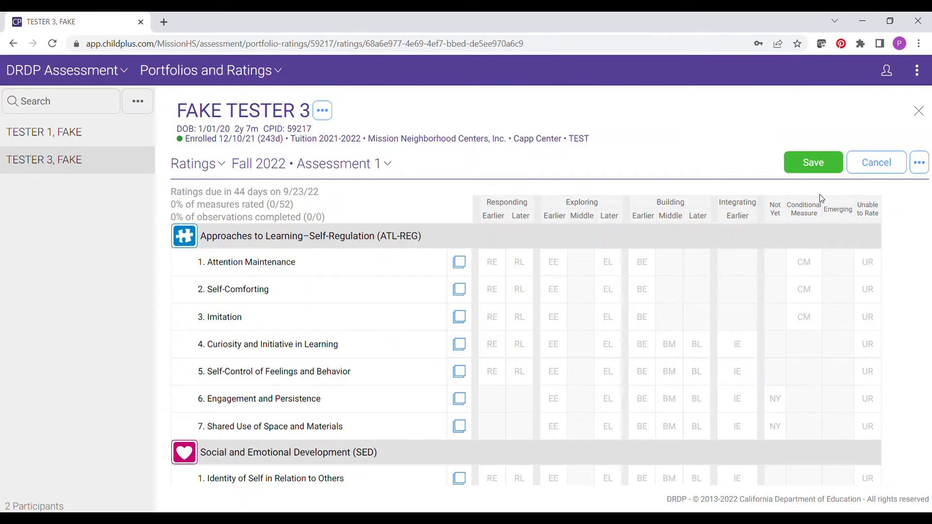
Reopen the assessment details, change Child has IEP/IFSP to Yes, and save
click(920, 162)
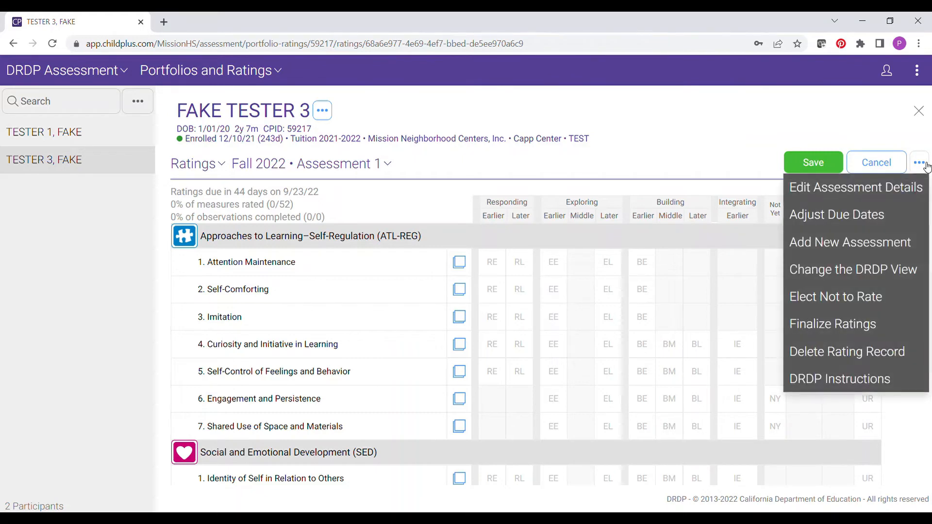
click(904, 187)
click(854, 348)
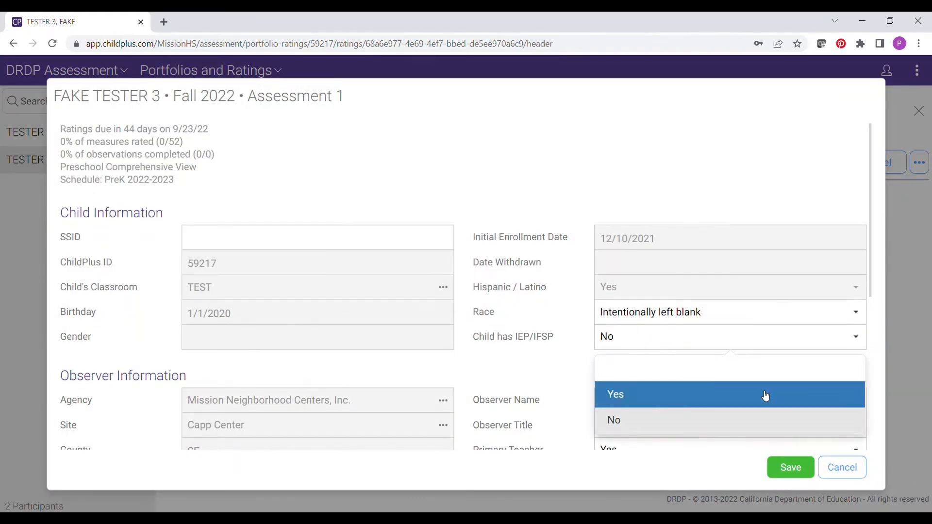
click(767, 395)
click(786, 467)
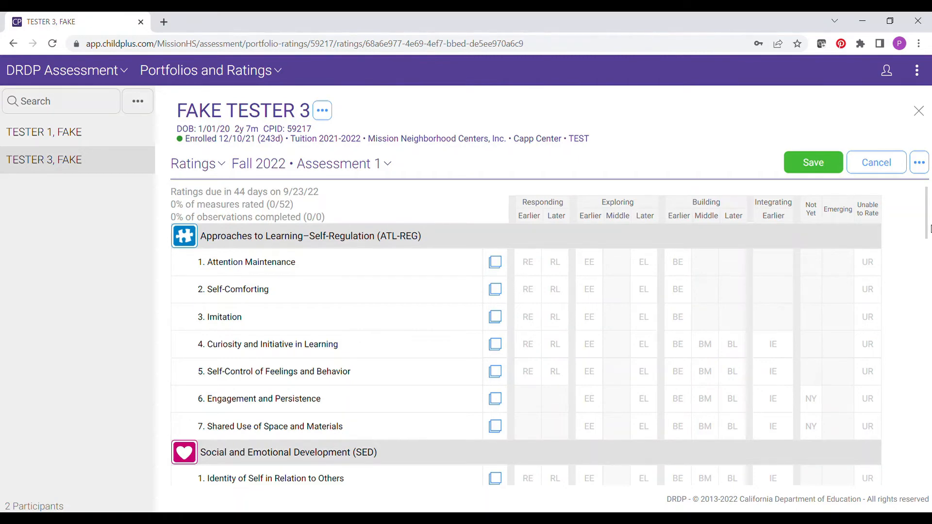
drag(927, 224, 931, 205)
click(499, 267)
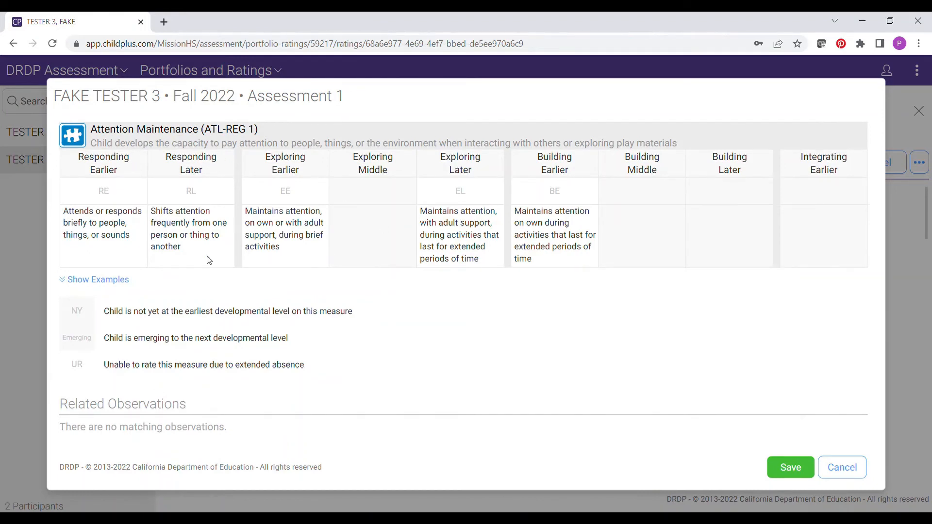
click(118, 283)
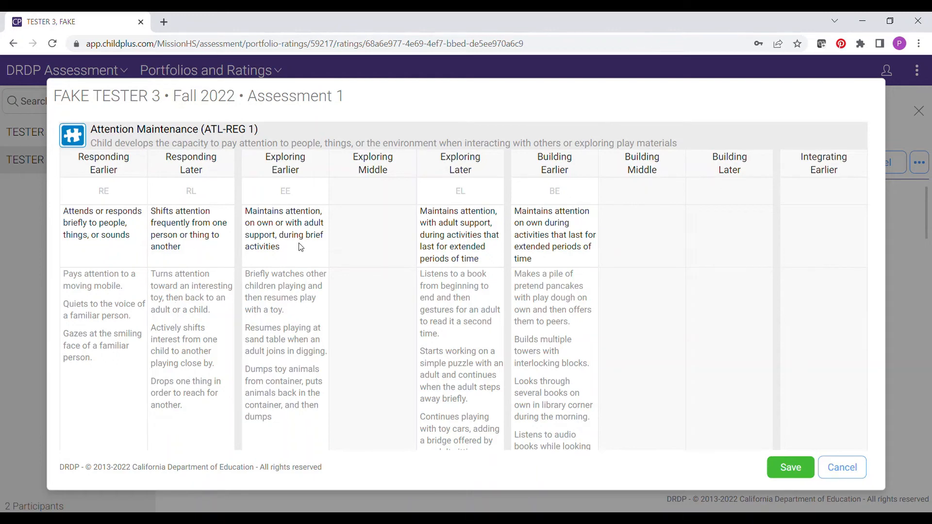
click(851, 469)
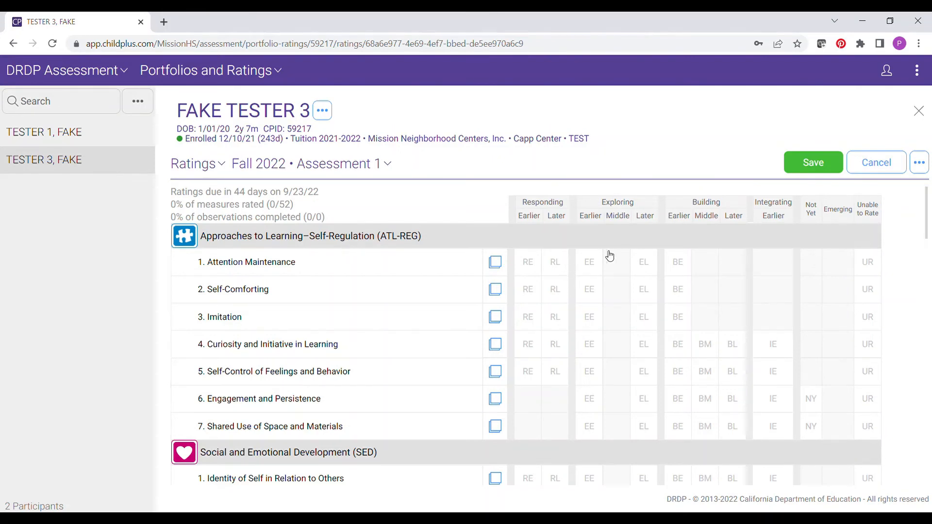
Rate Attention Maintenance as EL (Exploring Later) in the ratings grid
click(653, 270)
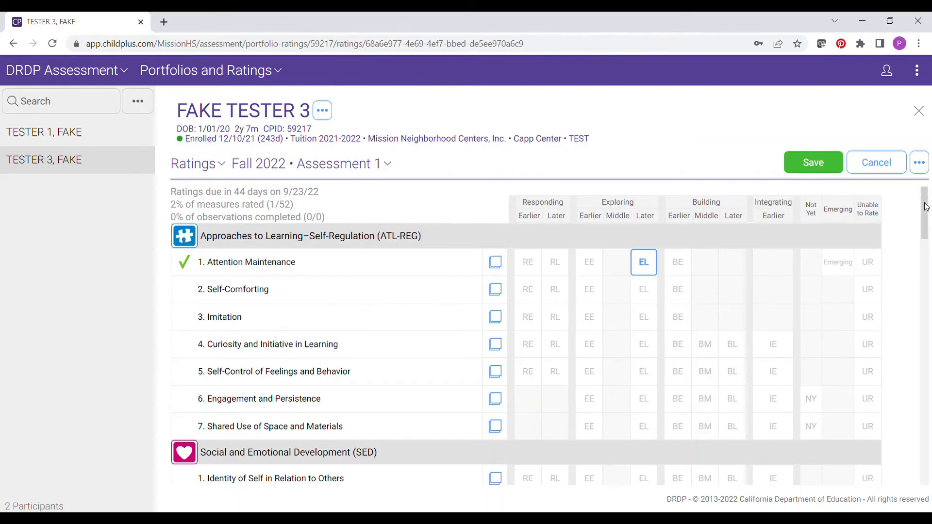
drag(929, 200, 928, 226)
mouse_move(927, 210)
mouse_down()
mouse_move(928, 323)
mouse_move(928, 210)
mouse_up()
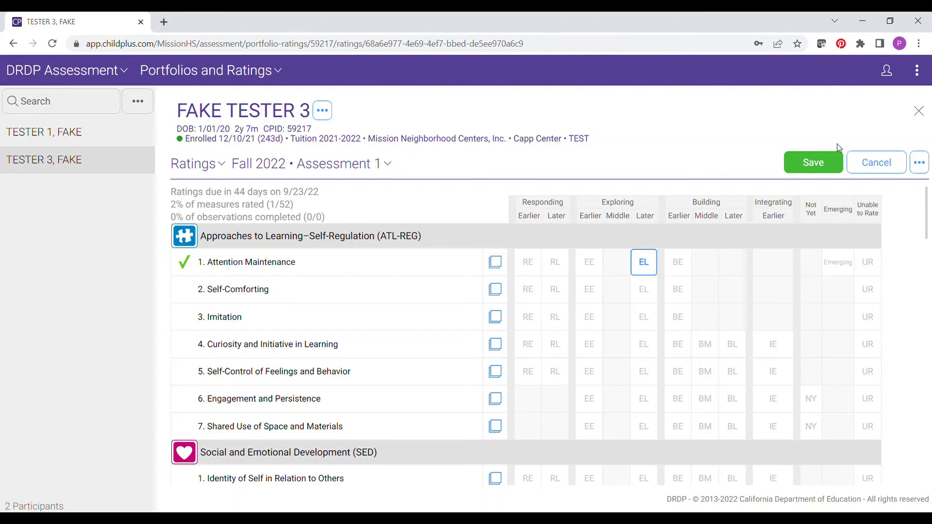
Save the EL rating, then open the DRDP Instructions guide (Preschool_Comprehensive.pdf)
click(826, 161)
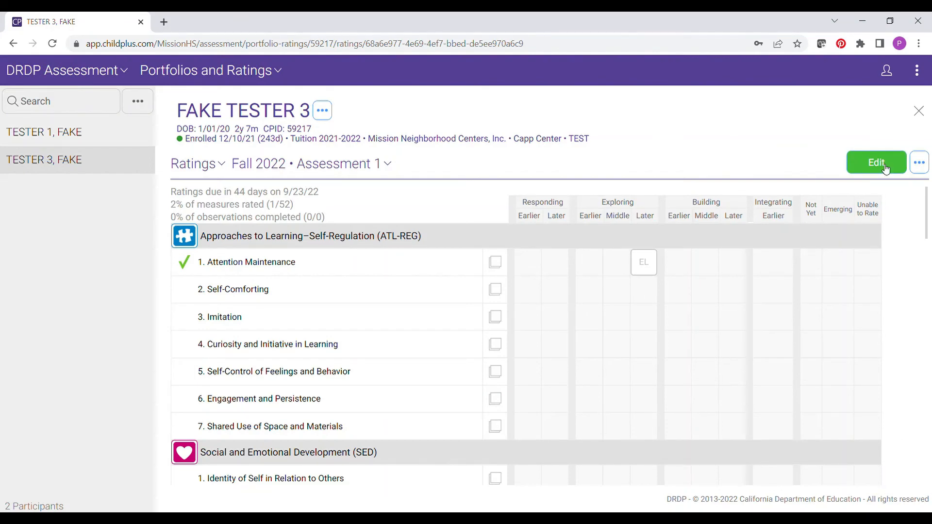
click(920, 164)
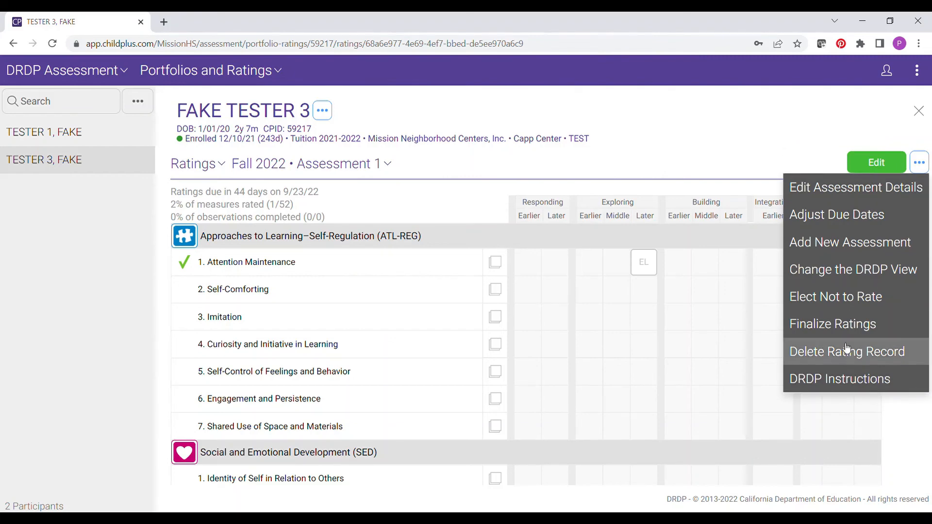
click(851, 383)
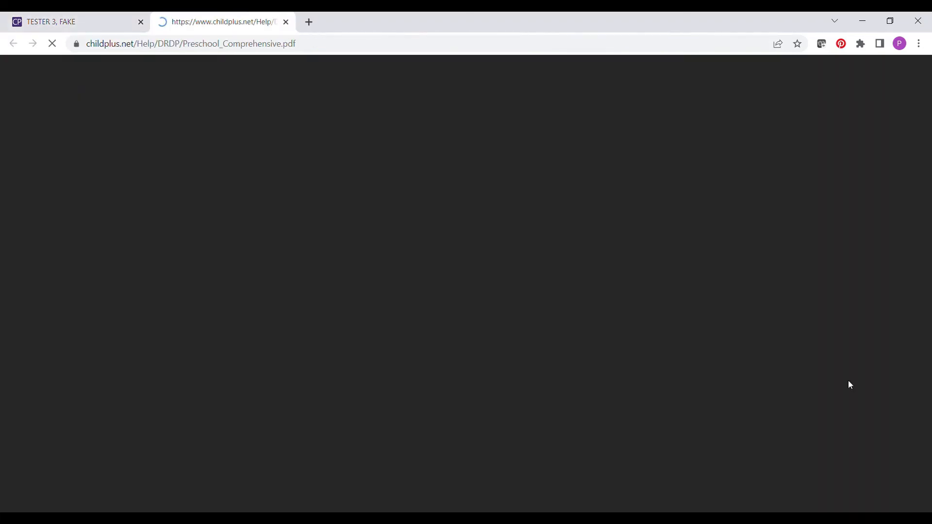